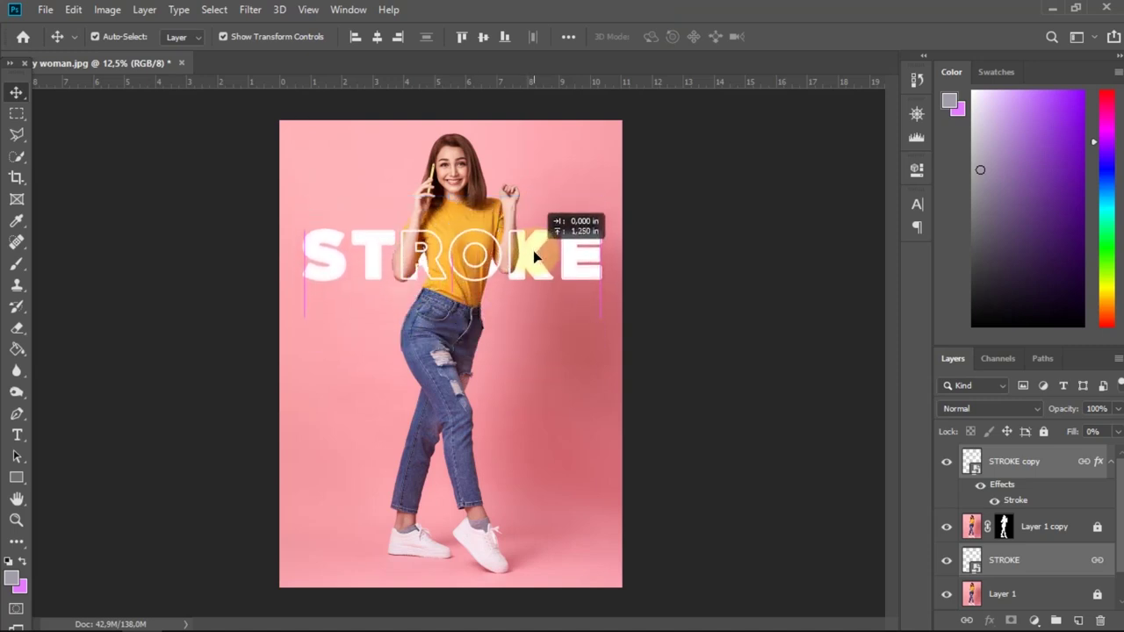
Move the STROKE text slightly lower and smaller on the finished poster.
mouse_move(451, 234)
left_mouse_down()
mouse_move(453, 243)
mouse_move(456, 230)
mouse_move(492, 218)
left_mouse_up()
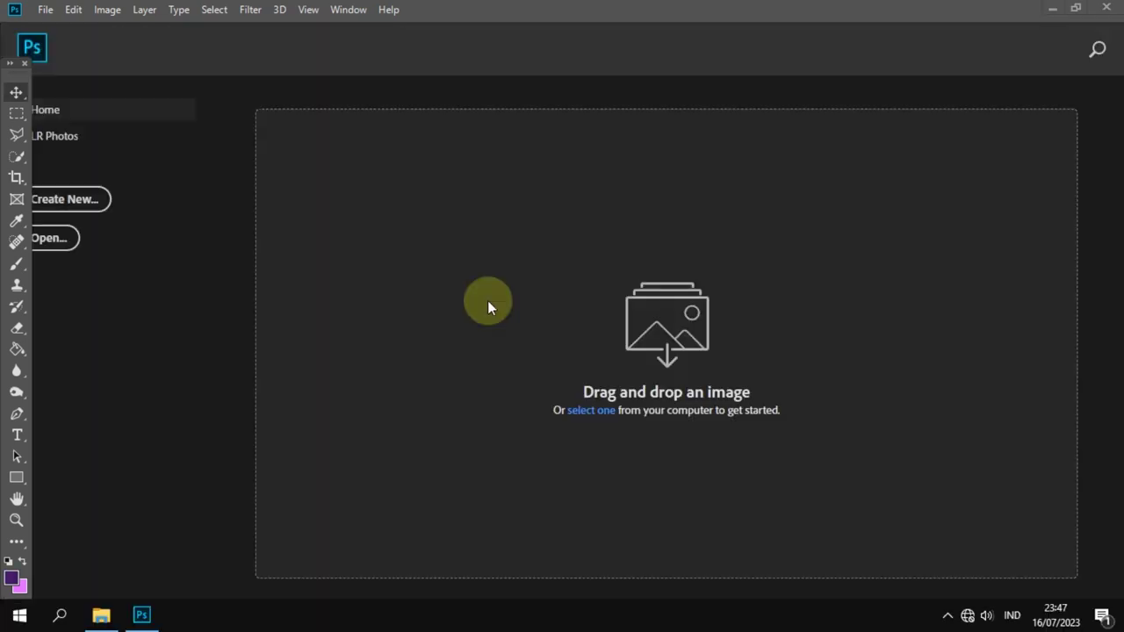
Drag the Happy woman photo from File Explorer's ps folder into Photoshop.
left_click(101, 616)
left_click_drag(667, 97, 319, 131)
left_click(193, 323)
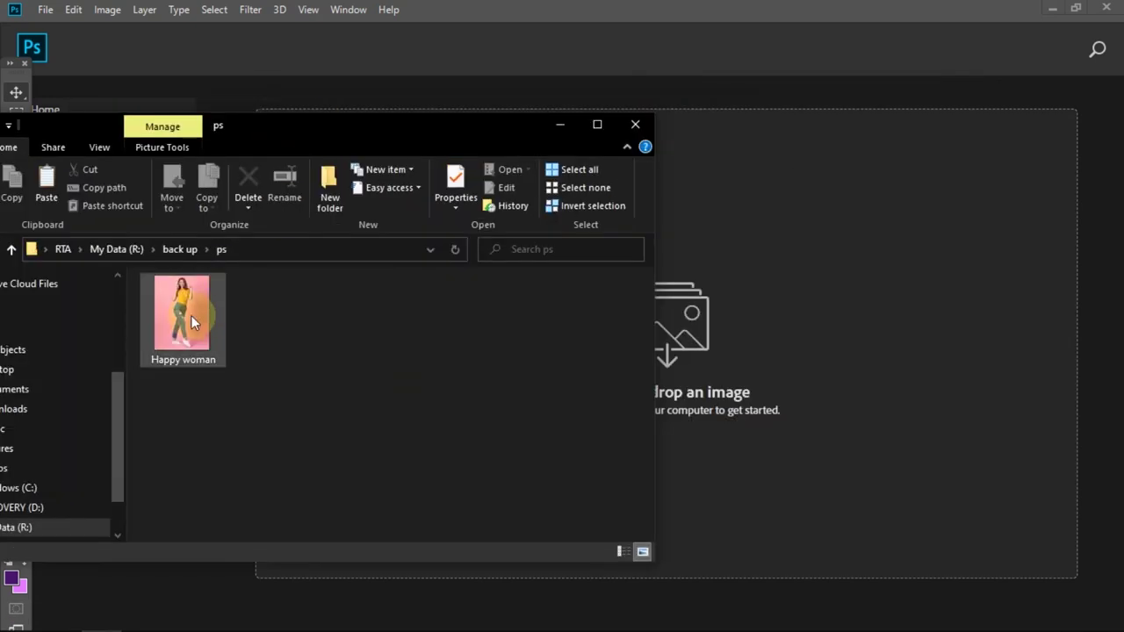
left_click_drag(194, 323, 730, 351)
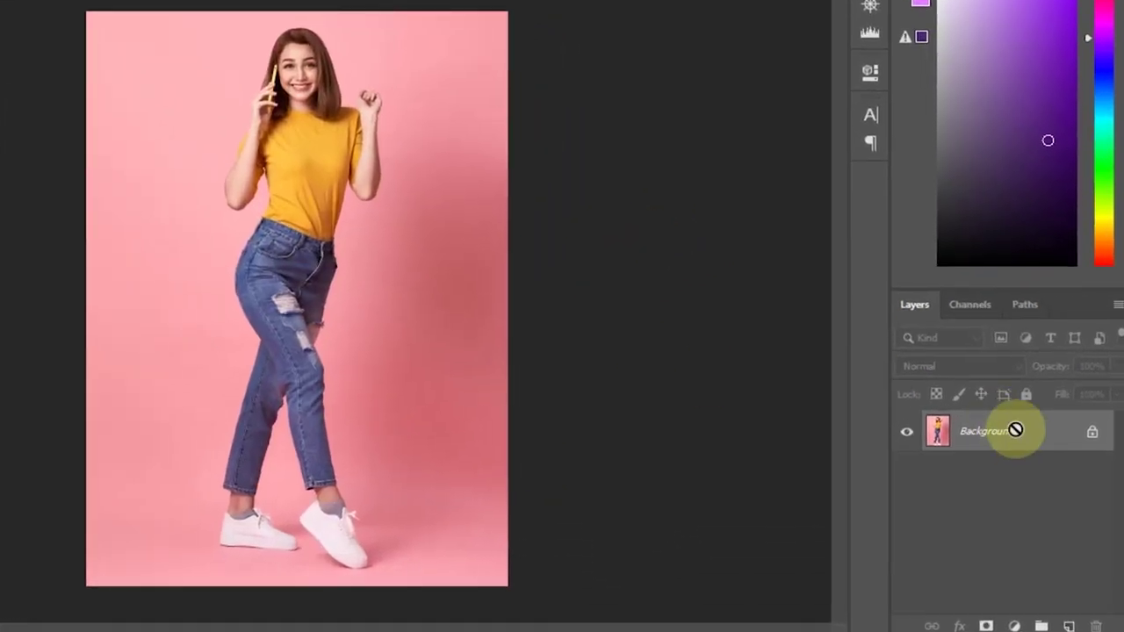
Duplicate the Background onto Layer 1 with Ctrl+J and hide the Background layer.
key("ctrl+j")
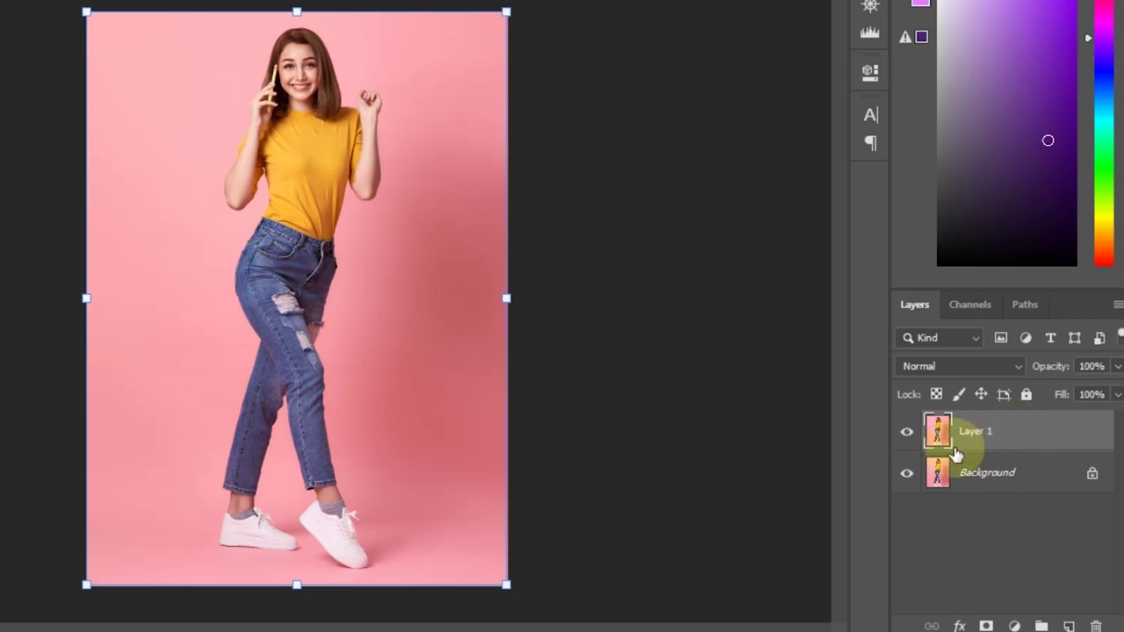
left_click(909, 475)
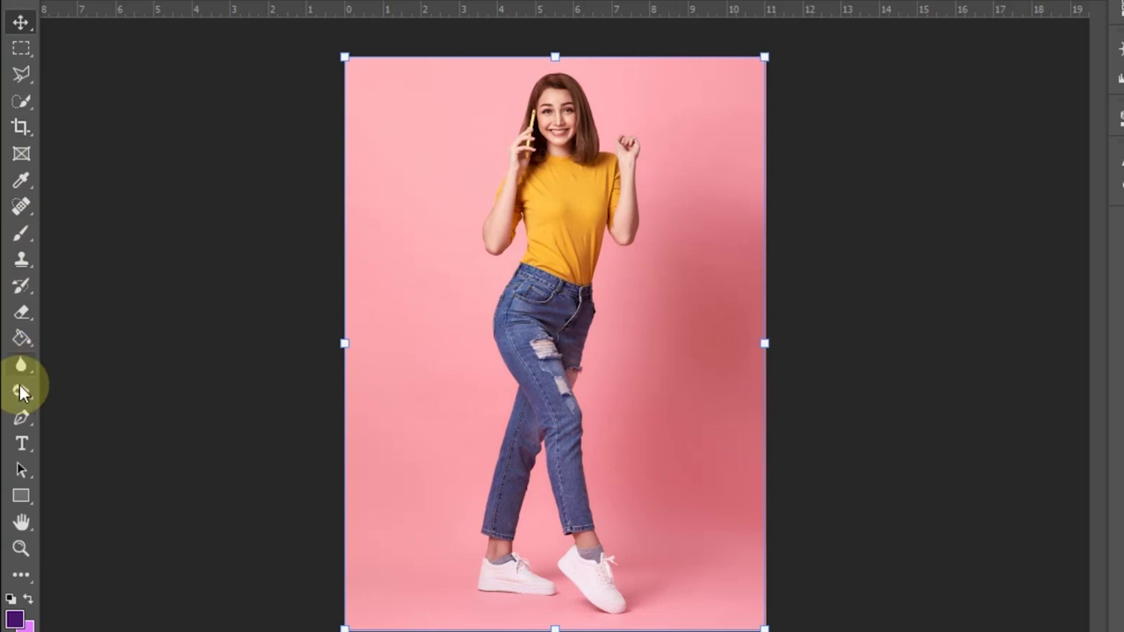
Add STROKE text, enlarge it, and nudge it into place over the woman's torso.
left_click(21, 444)
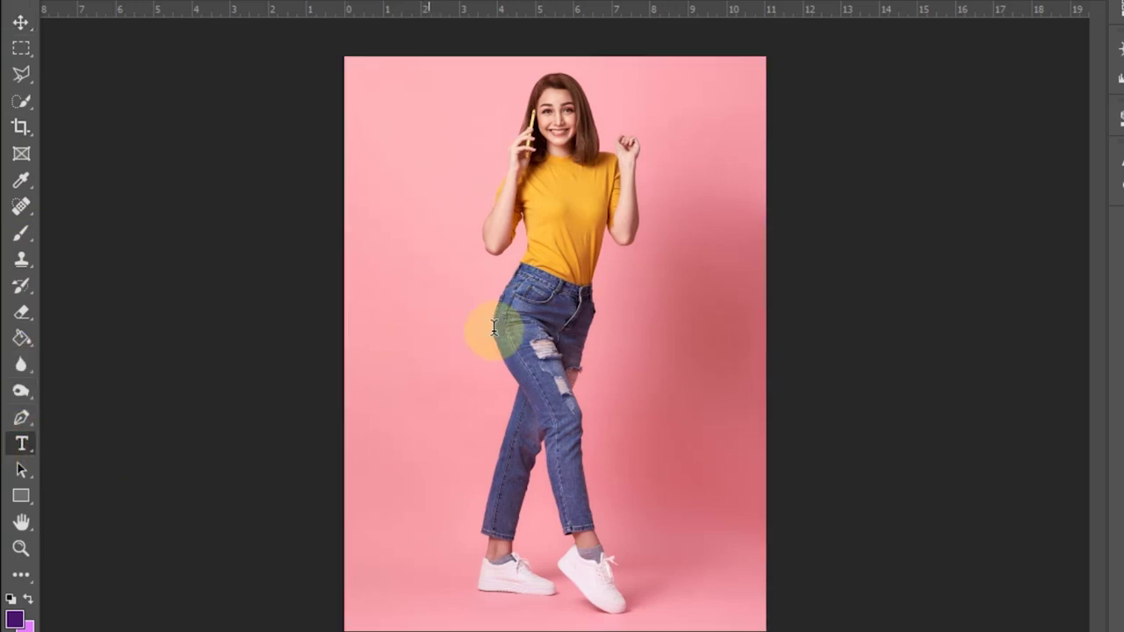
left_click(20, 22)
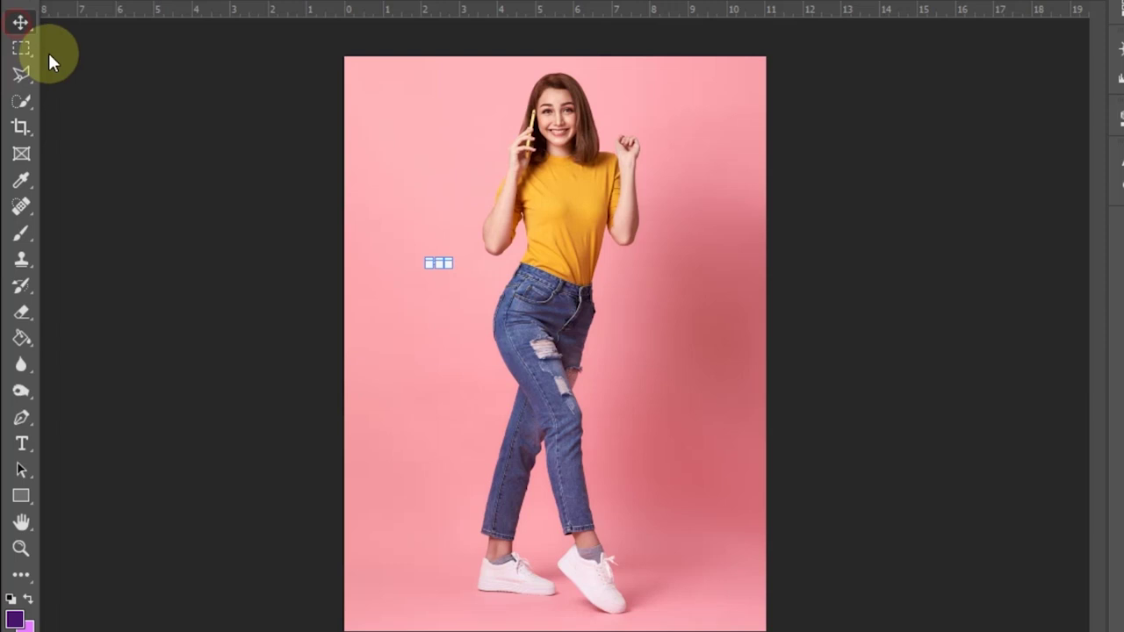
mouse_move(447, 295)
left_mouse_down()
mouse_move(447, 333)
mouse_move(542, 235)
mouse_move(562, 246)
left_mouse_up()
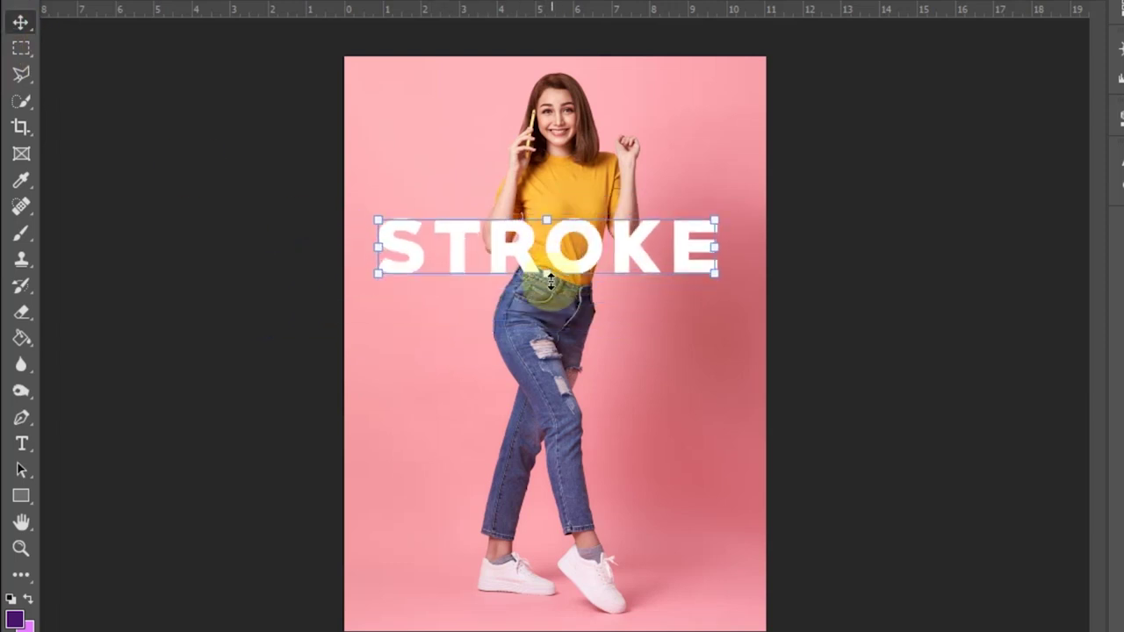
double_click(566, 231)
left_click(20, 22)
left_click_drag(522, 225, 525, 214)
double_click(533, 224)
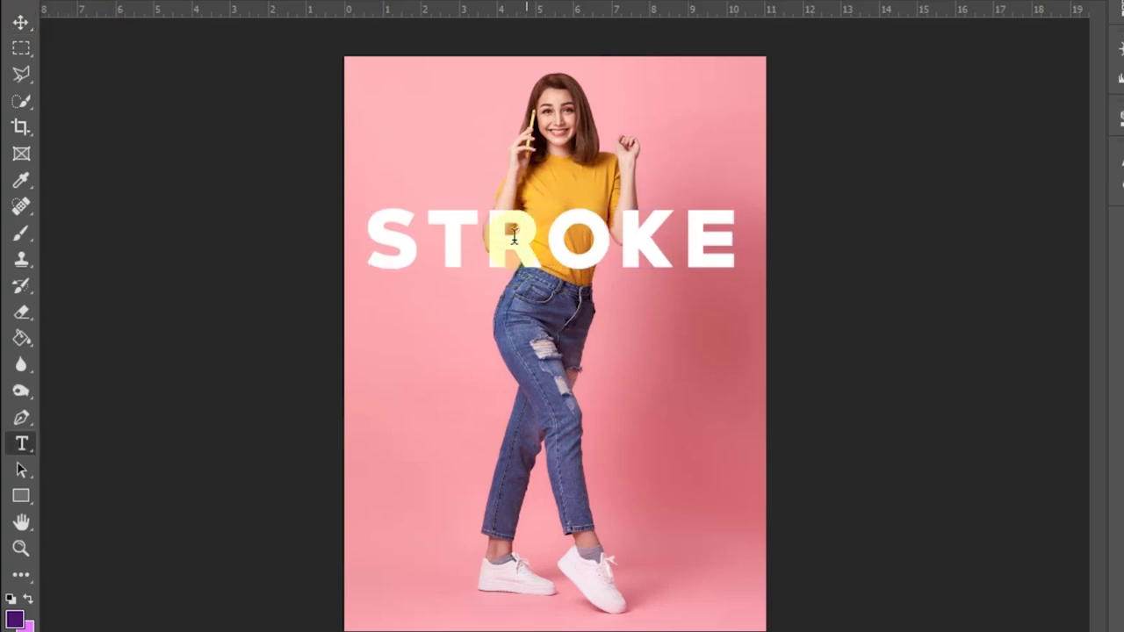
left_click(20, 22)
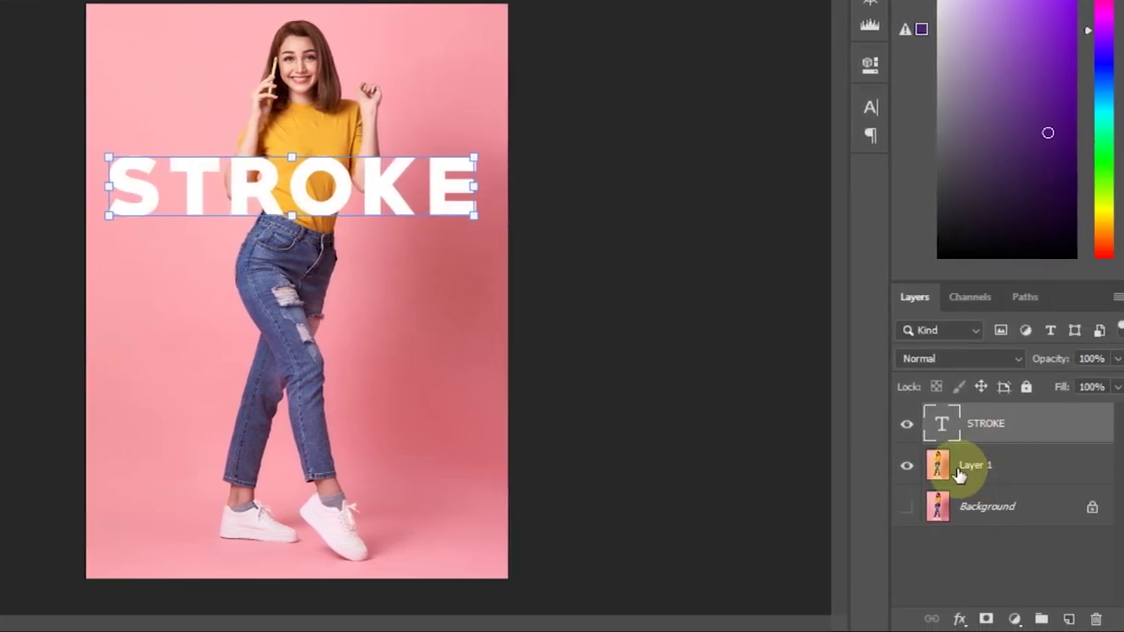
Duplicate Layer 1 as Layer 1 copy and move it above the STROKE layer.
left_click(974, 470)
right_click(977, 465)
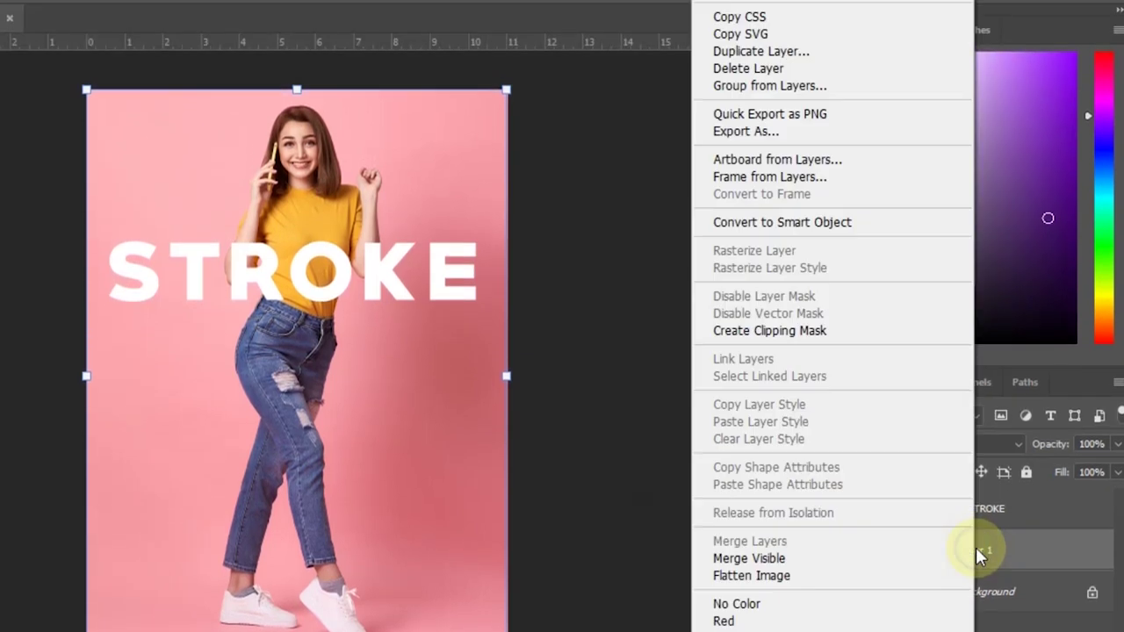
left_click(759, 68)
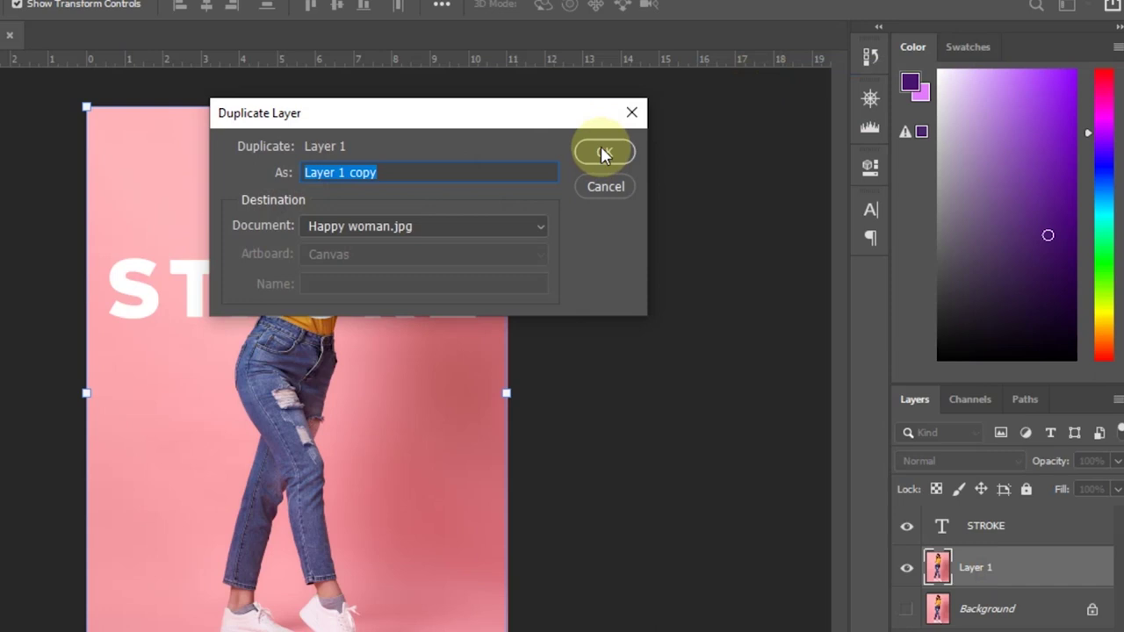
left_click(602, 153)
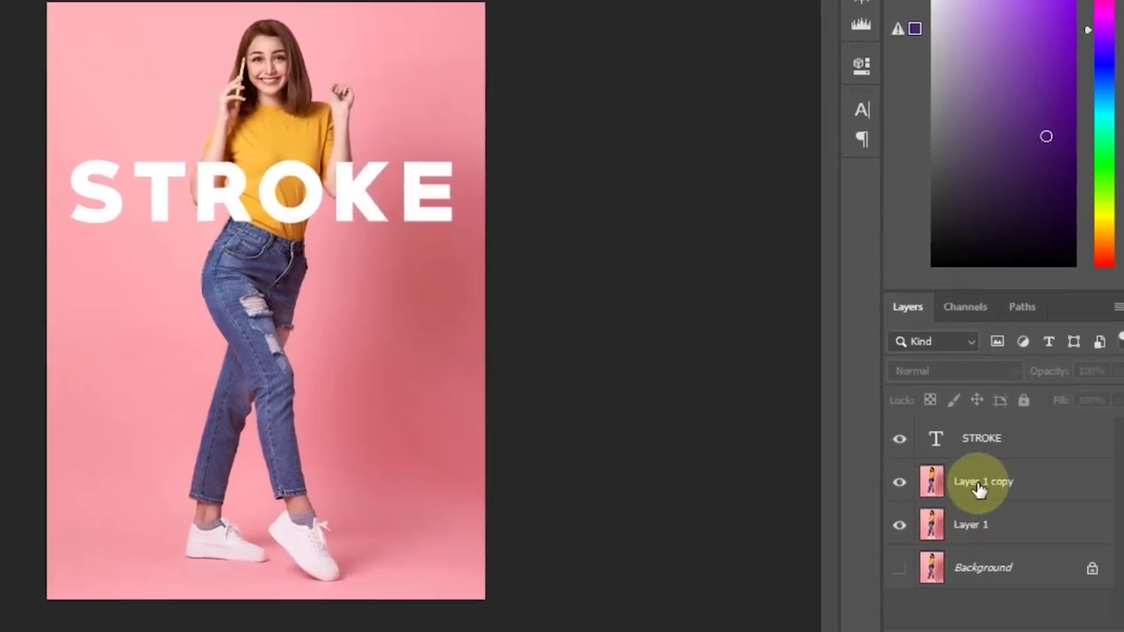
mouse_move(979, 489)
left_mouse_down()
mouse_move(973, 432)
mouse_move(973, 449)
left_mouse_up()
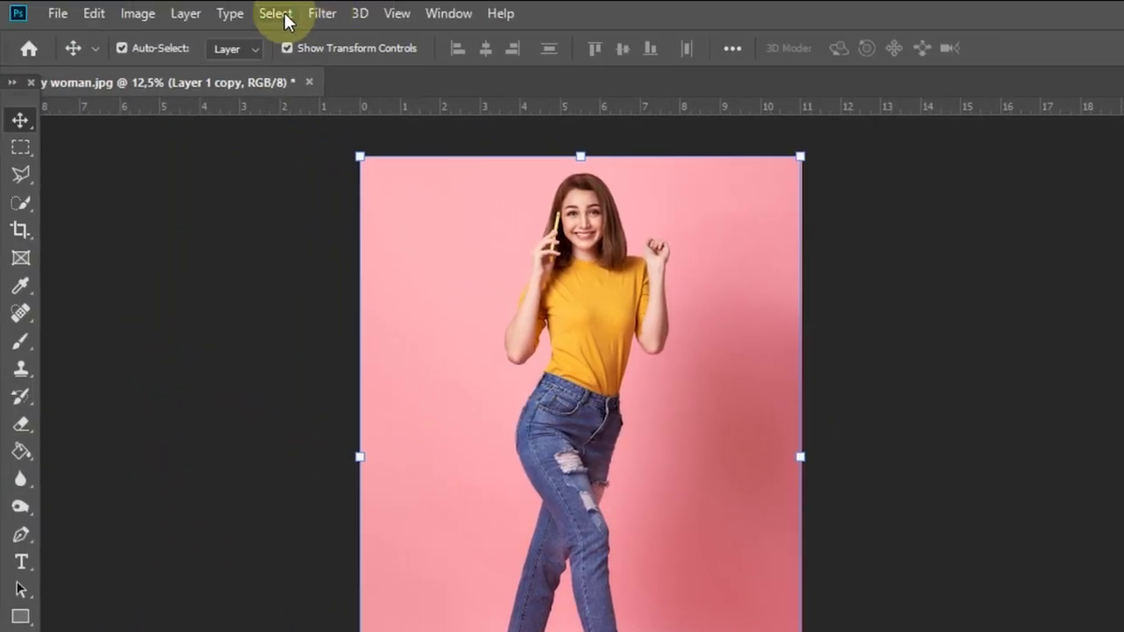
left_click(281, 14)
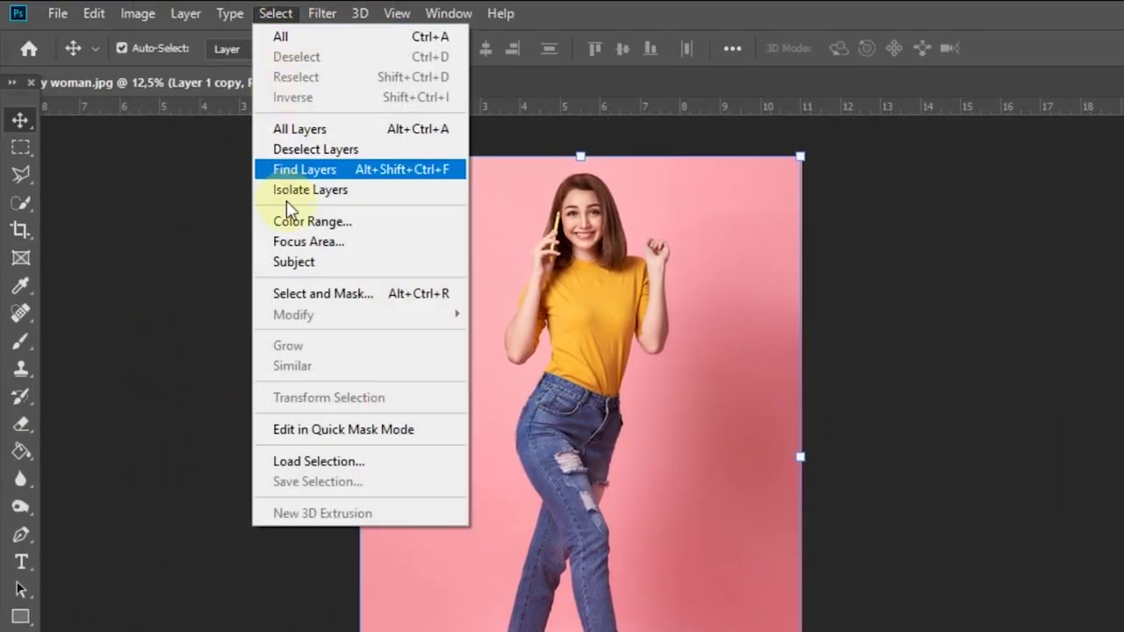
Select the woman with Select > Subject and add a layer mask to Layer 1 copy.
left_click(332, 265)
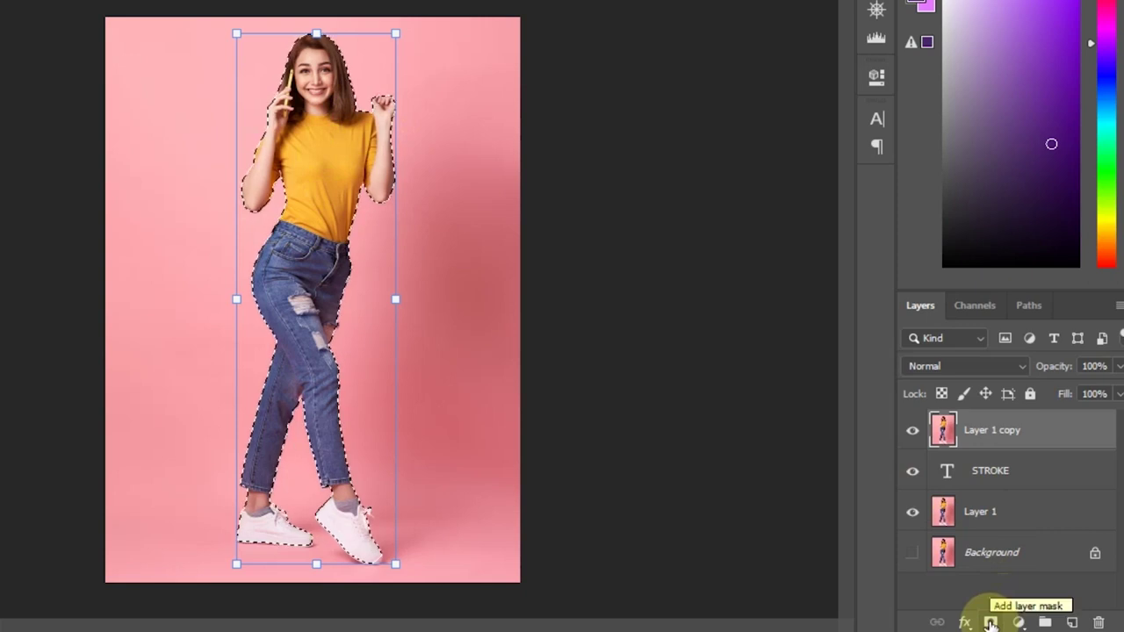
left_click(989, 623)
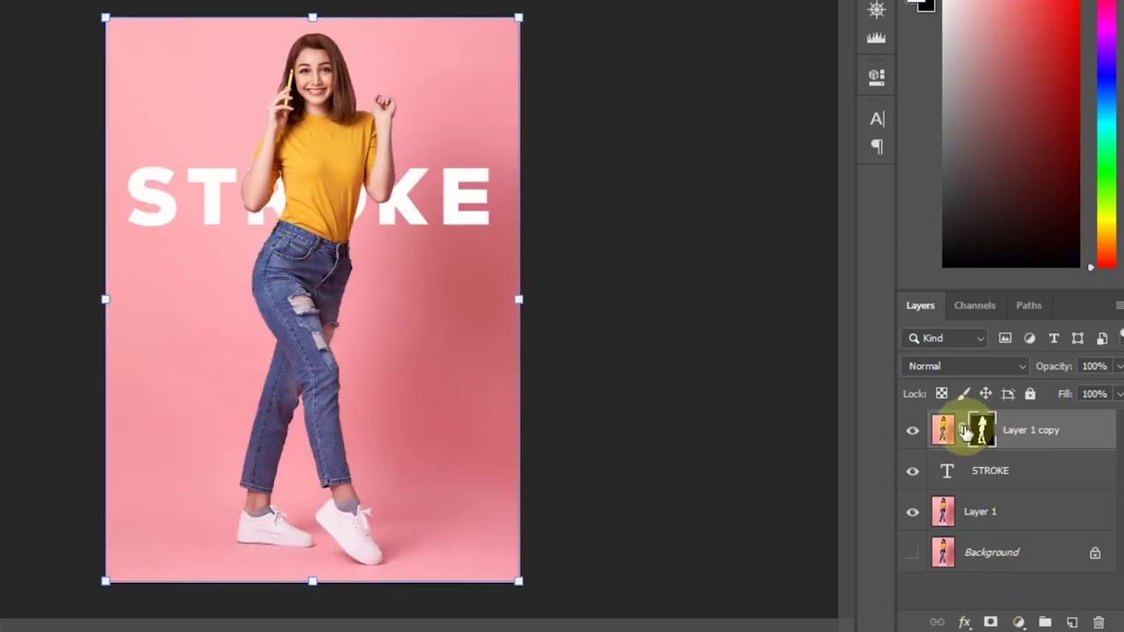
Duplicate the STROKE layer as STROKE copy and move it above Layer 1 copy.
left_click(990, 475)
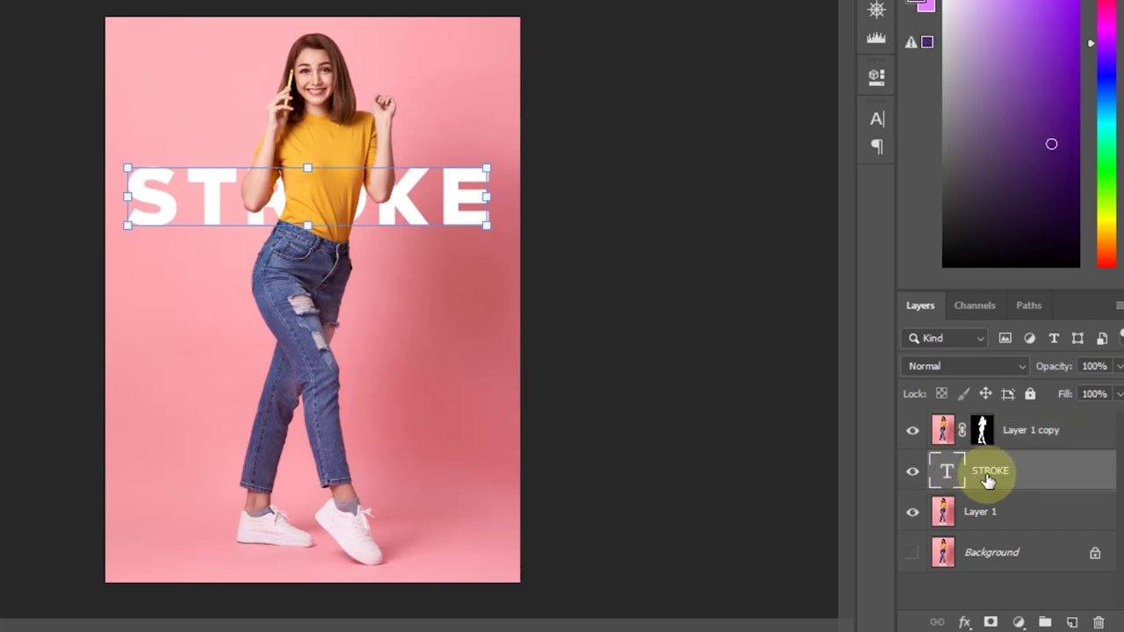
right_click(990, 475)
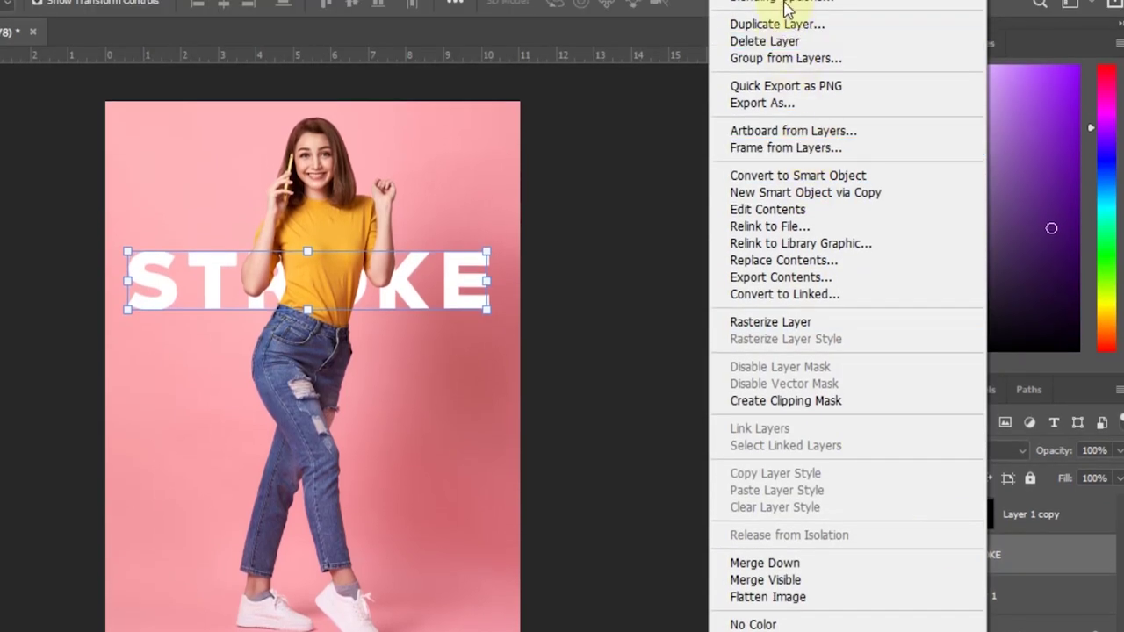
left_click(784, 26)
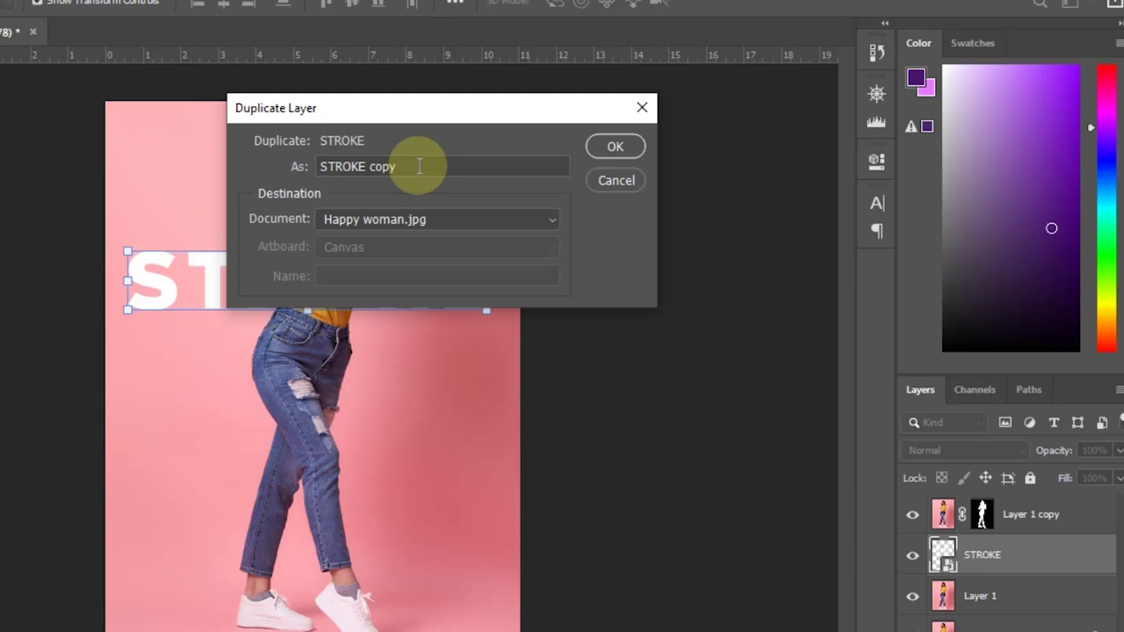
left_click(614, 146)
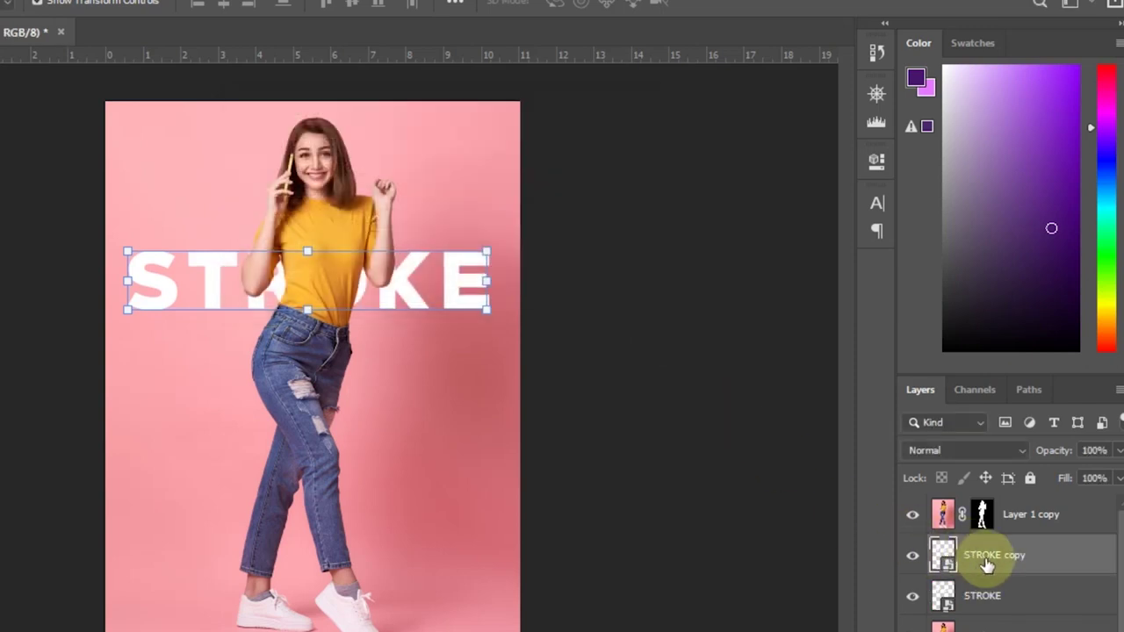
mouse_move(977, 562)
left_mouse_down()
mouse_move(974, 509)
mouse_move(981, 517)
left_mouse_up()
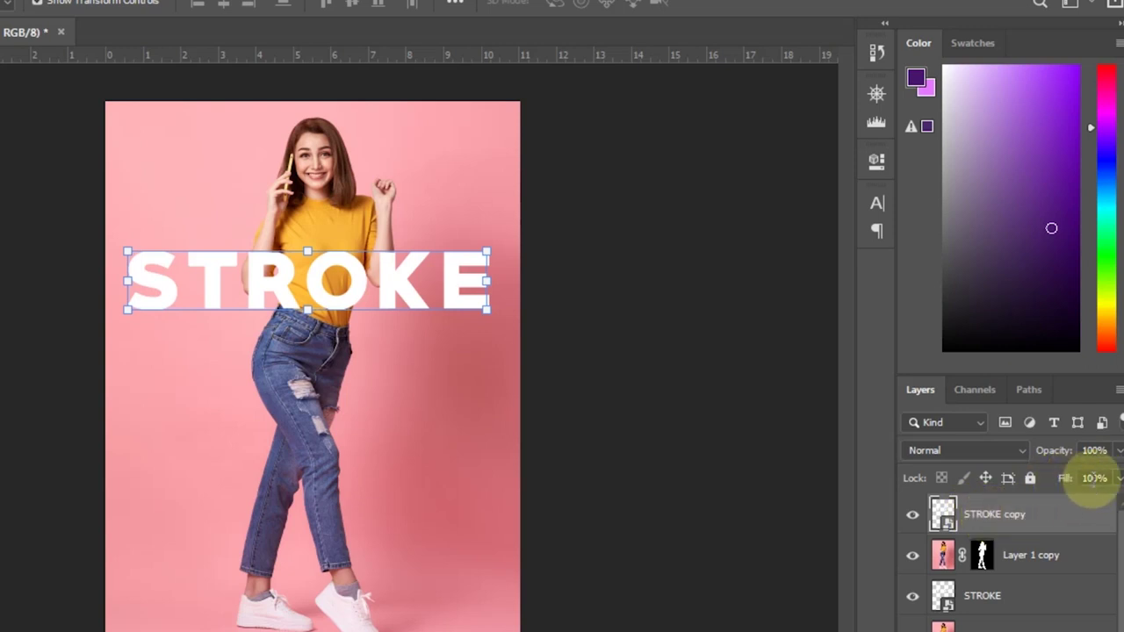
Lower the STROKE copy layer's Fill to 0%.
left_click(1120, 480)
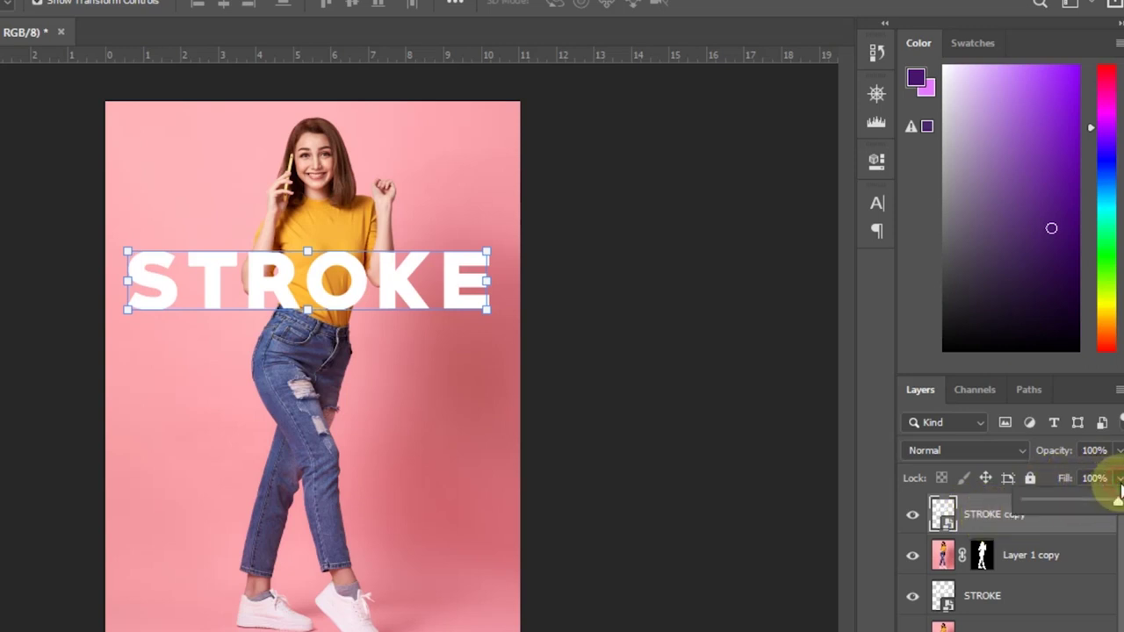
left_click_drag(1118, 505, 1021, 504)
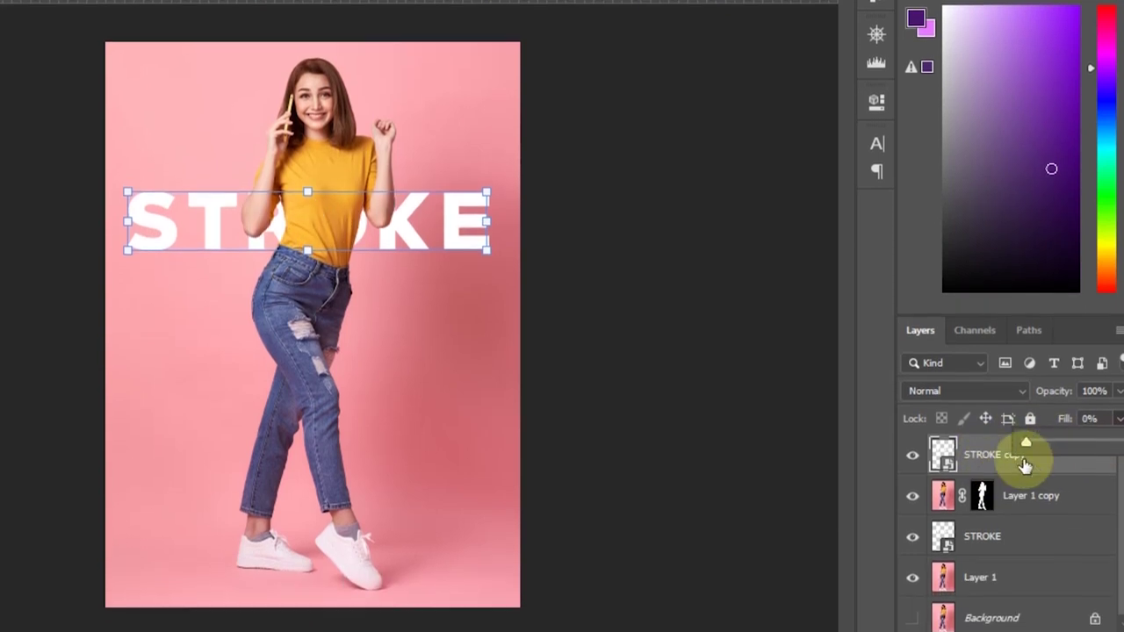
left_click(1043, 462)
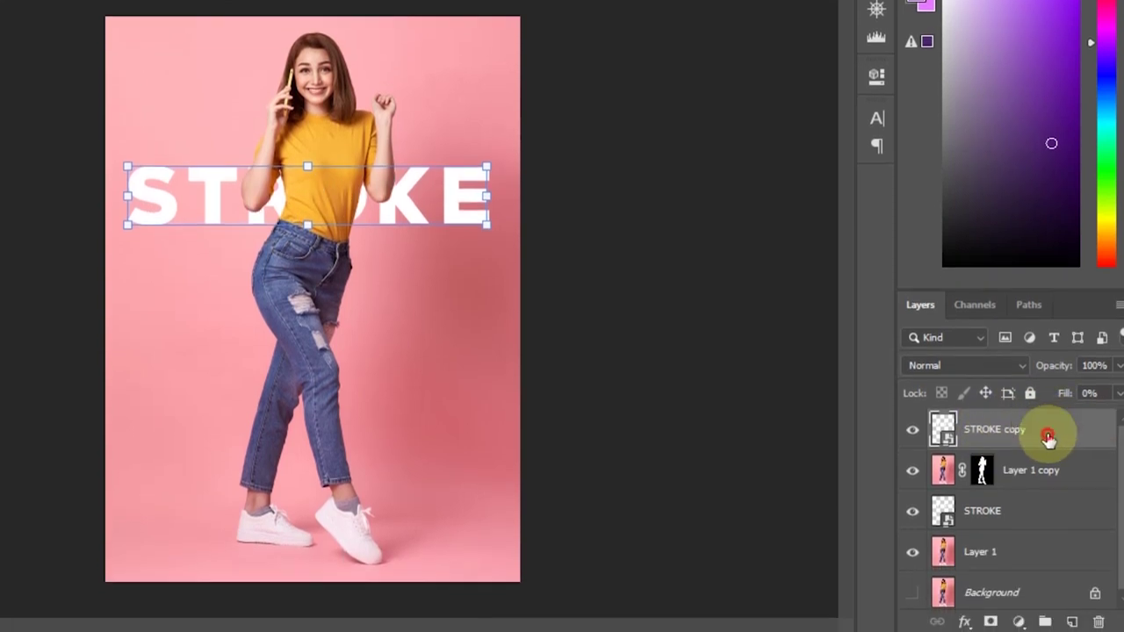
Add a Stroke layer effect to STROKE copy with an 18 px size.
left_click(965, 622)
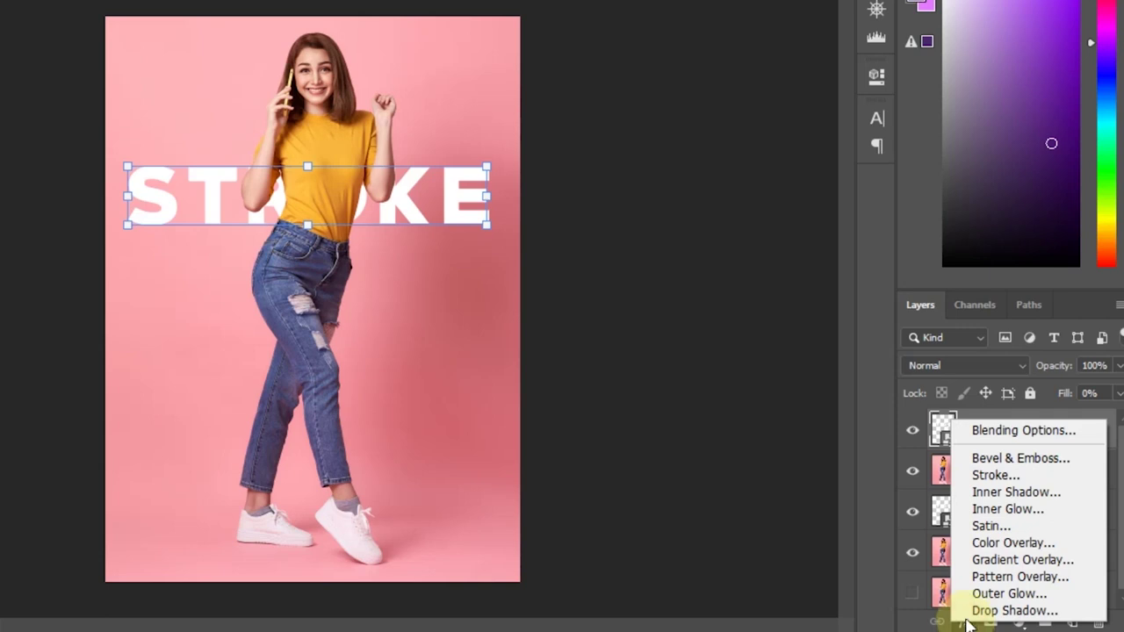
left_click(981, 483)
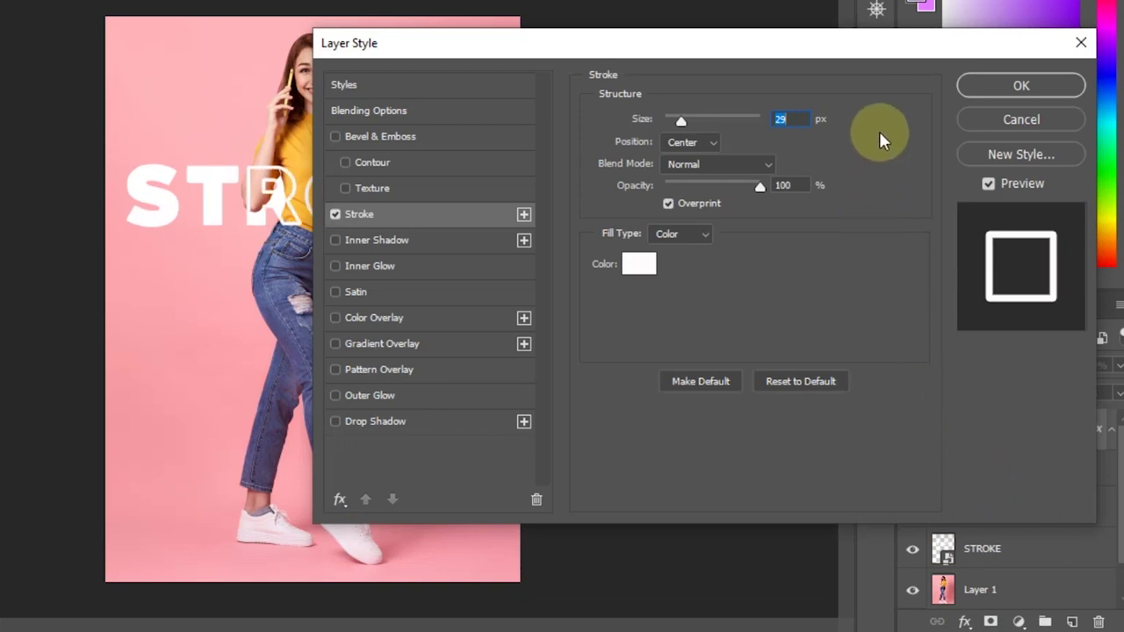
left_click(989, 183)
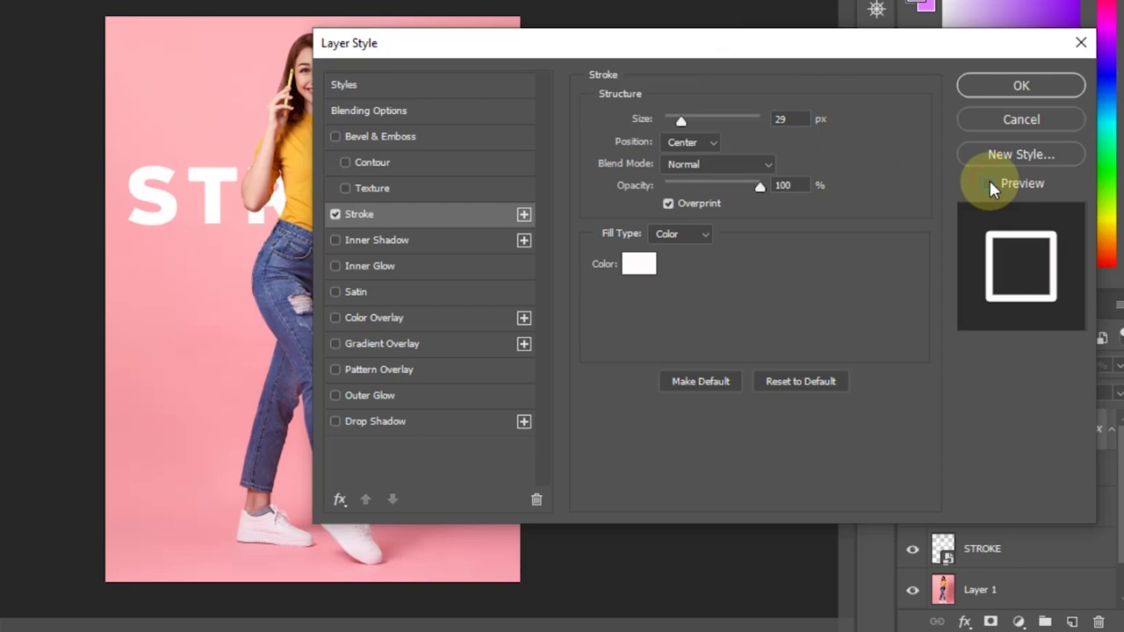
left_click(987, 183)
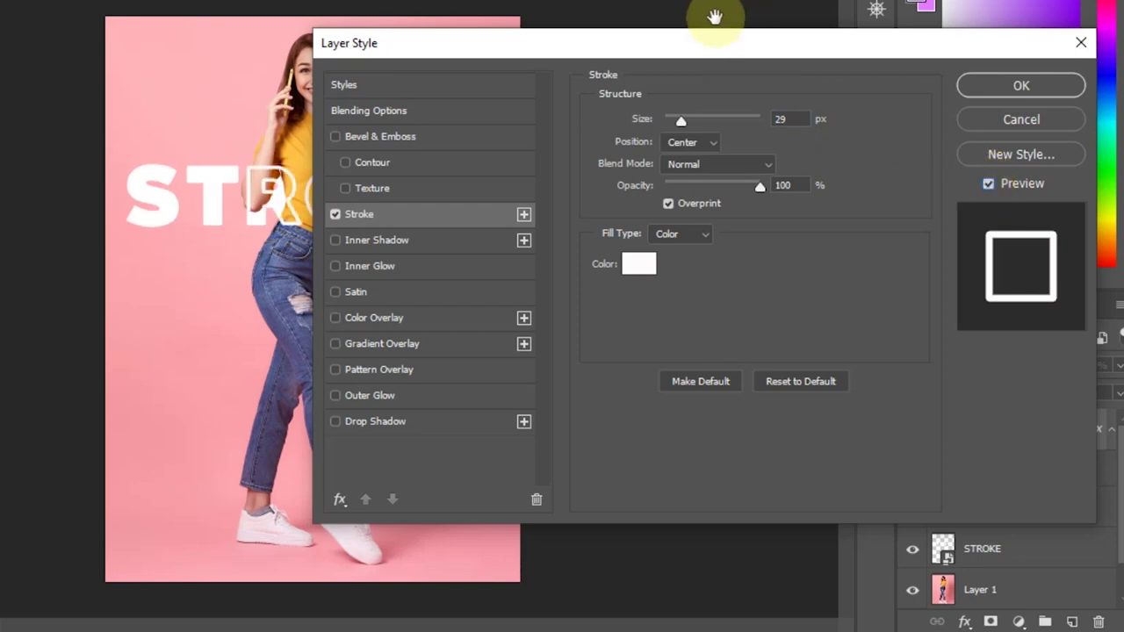
left_click_drag(680, 50, 812, 40)
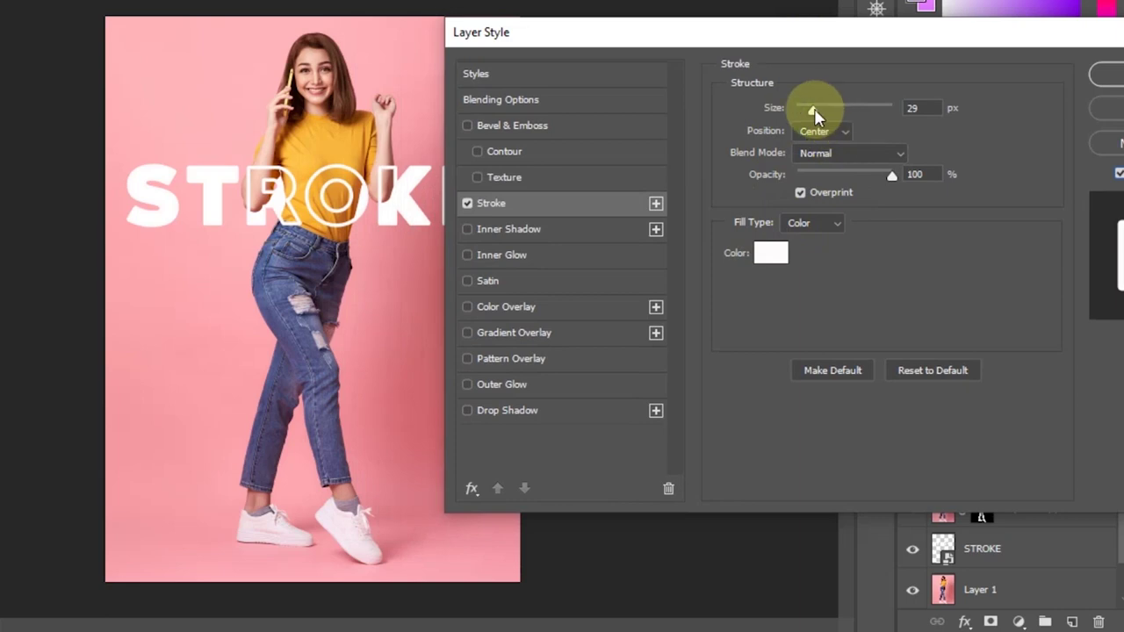
mouse_move(814, 109)
left_mouse_down()
mouse_move(799, 107)
mouse_move(839, 106)
mouse_move(805, 106)
mouse_move(816, 108)
left_mouse_up()
left_click(926, 108)
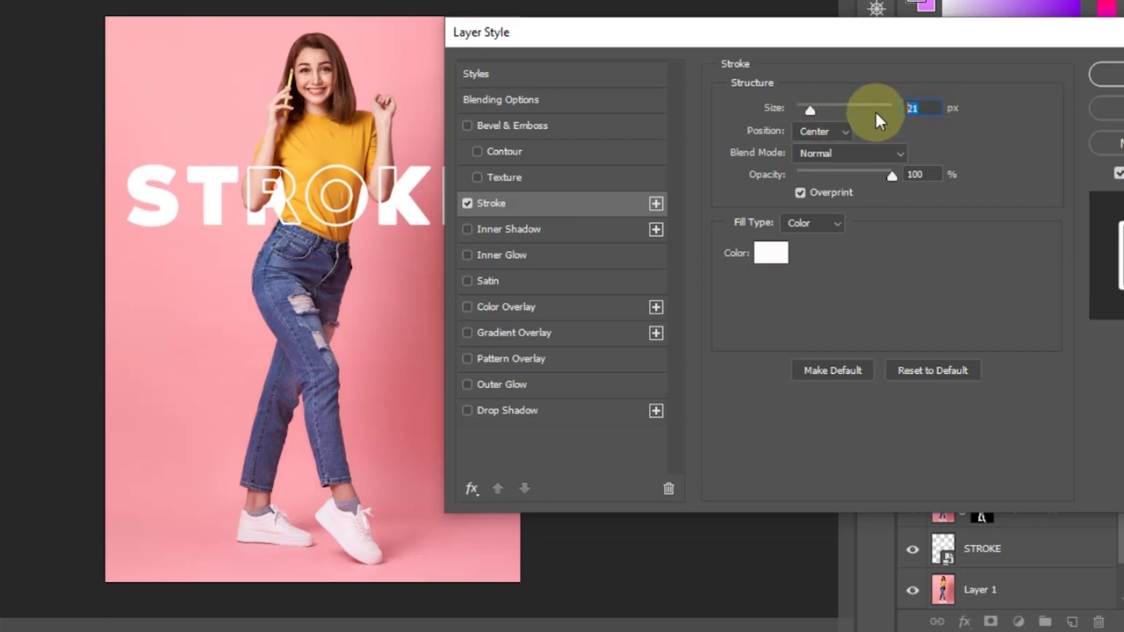
type("18")
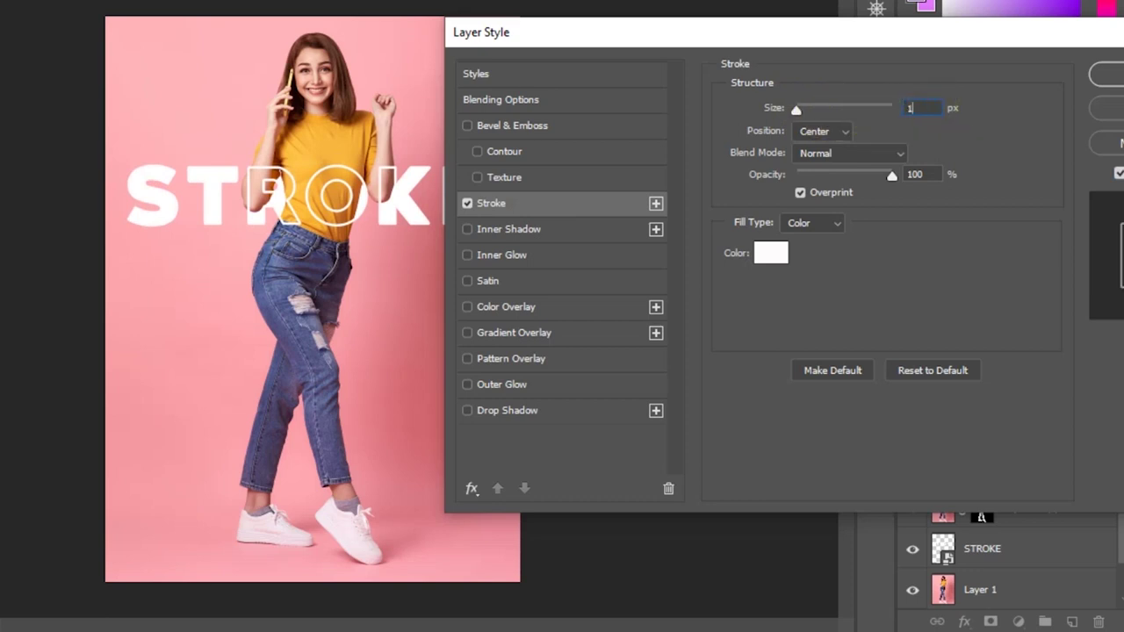
Set the stroke position to Outside at 100% opacity and apply the effect.
left_click(841, 131)
left_click(829, 145)
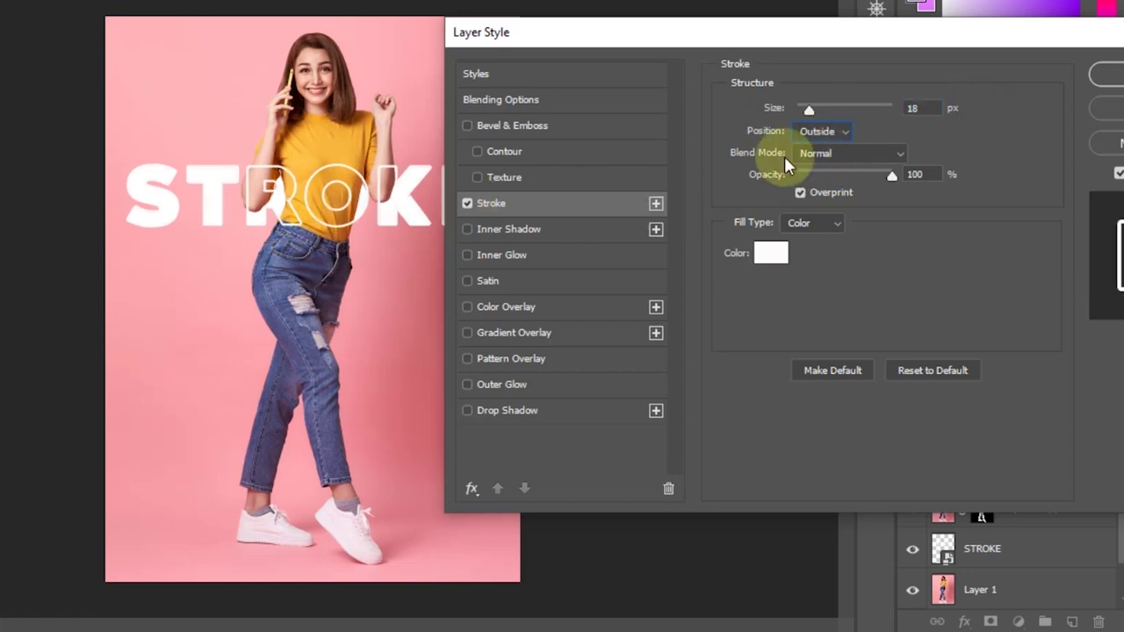
left_click(843, 131)
left_click(833, 164)
left_click(845, 134)
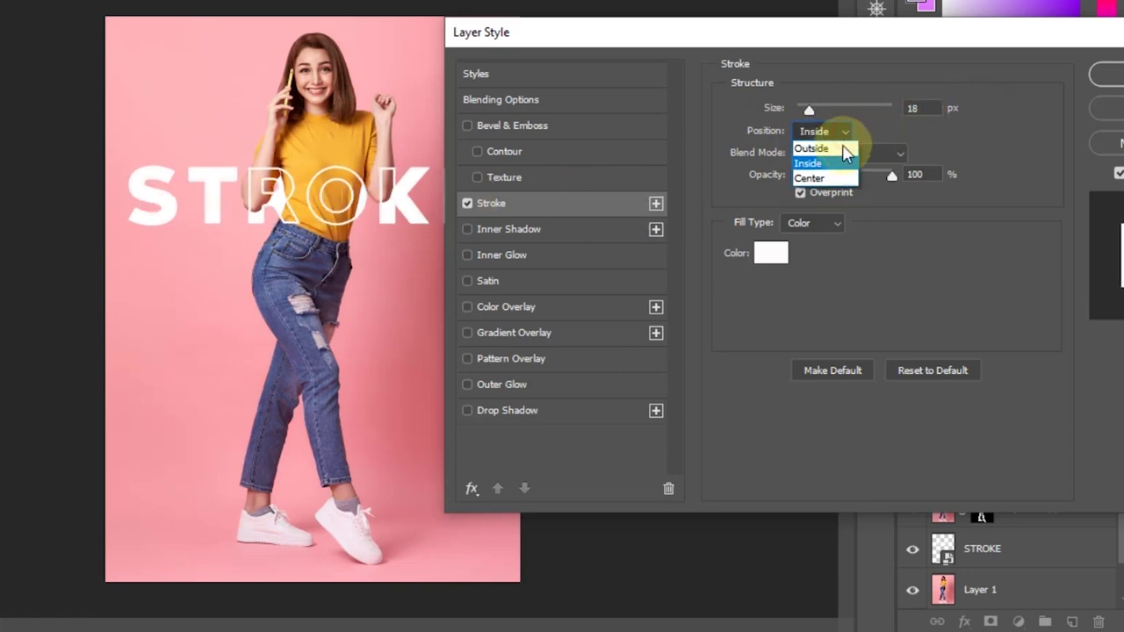
left_click(809, 179)
left_click_drag(892, 175, 834, 175)
left_click(844, 131)
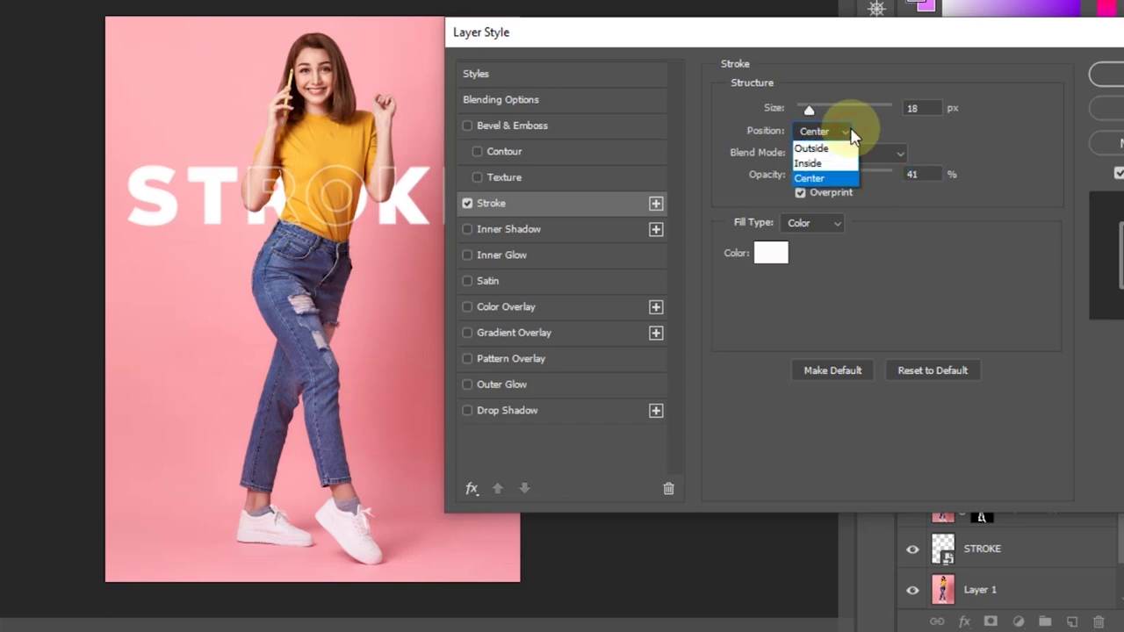
left_click(821, 146)
left_click_drag(834, 175, 894, 174)
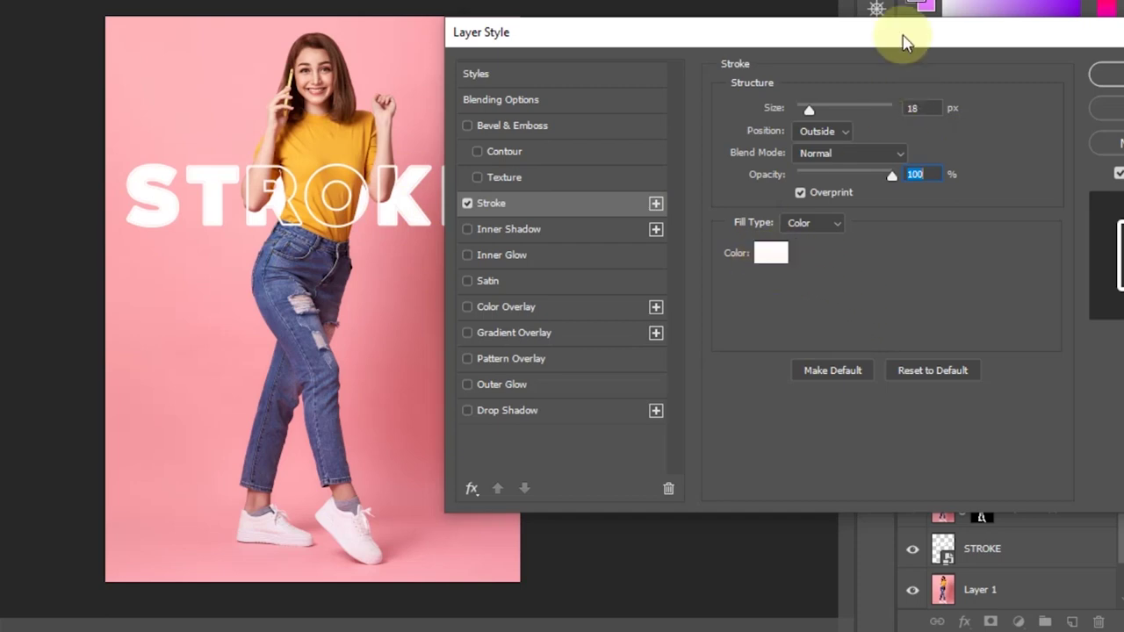
left_click_drag(898, 38, 715, 37)
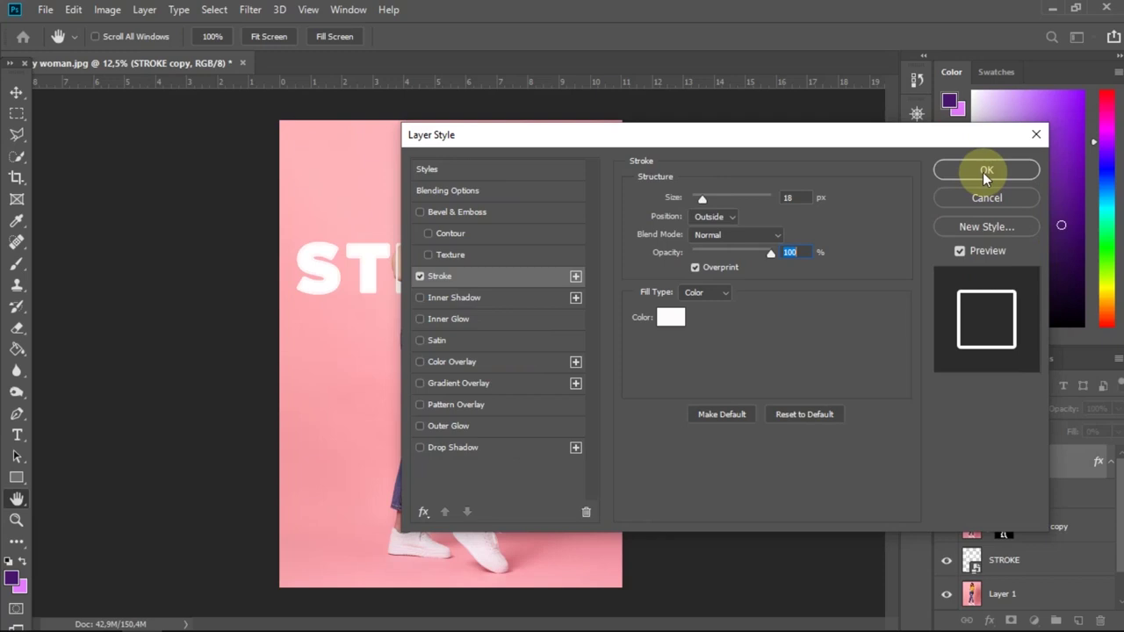
left_click(980, 170)
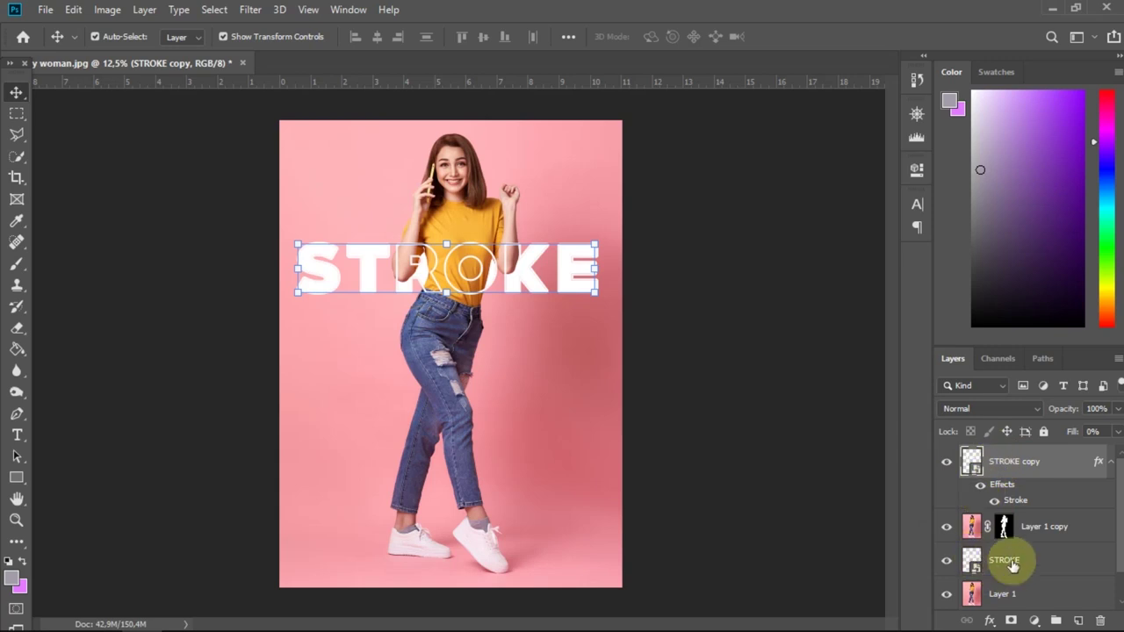
Select STROKE with STROKE copy, move both lower, and scale them narrower.
left_click(1006, 566, "ctrl")
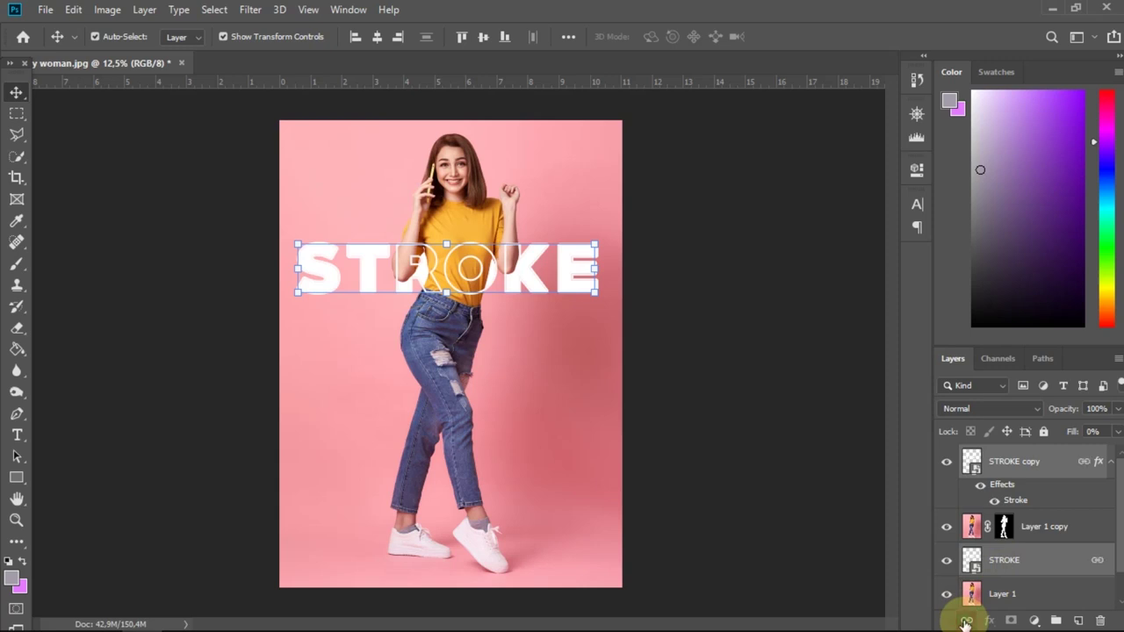
mouse_move(562, 274)
left_mouse_down()
mouse_move(564, 329)
mouse_move(578, 352)
mouse_move(597, 352)
mouse_move(547, 347)
mouse_move(533, 306)
mouse_move(564, 268)
mouse_move(553, 249)
mouse_move(572, 248)
left_mouse_up()
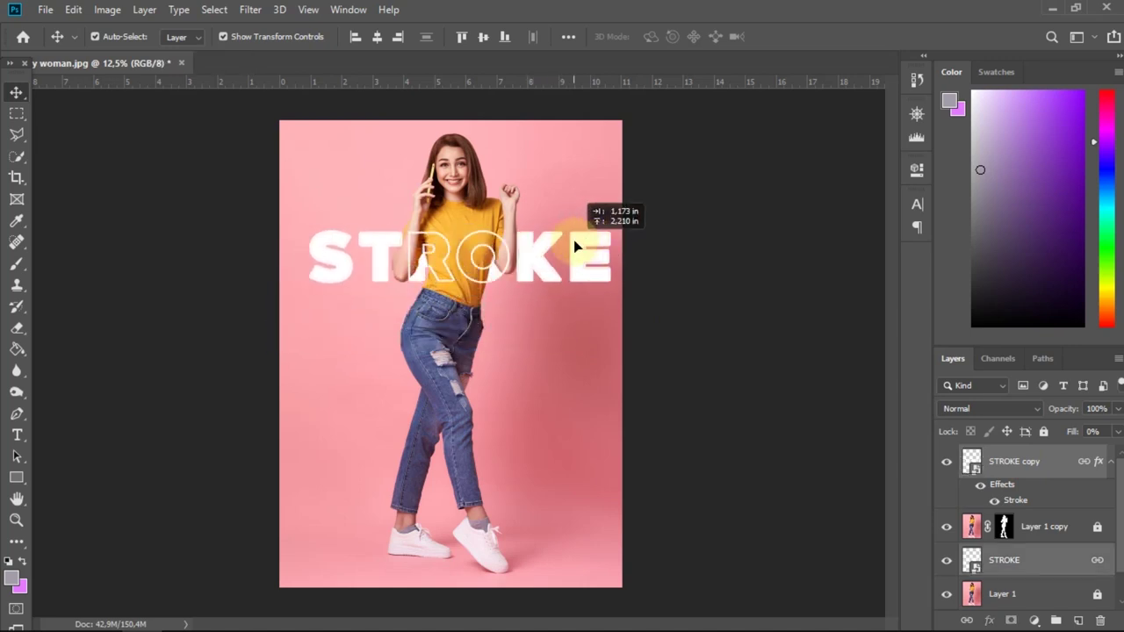
key("ctrl+t")
mouse_move(638, 261)
left_mouse_down()
mouse_move(508, 260)
mouse_move(525, 233)
left_mouse_up()
key("Return")
left_click_drag(998, 603, 1009, 502)
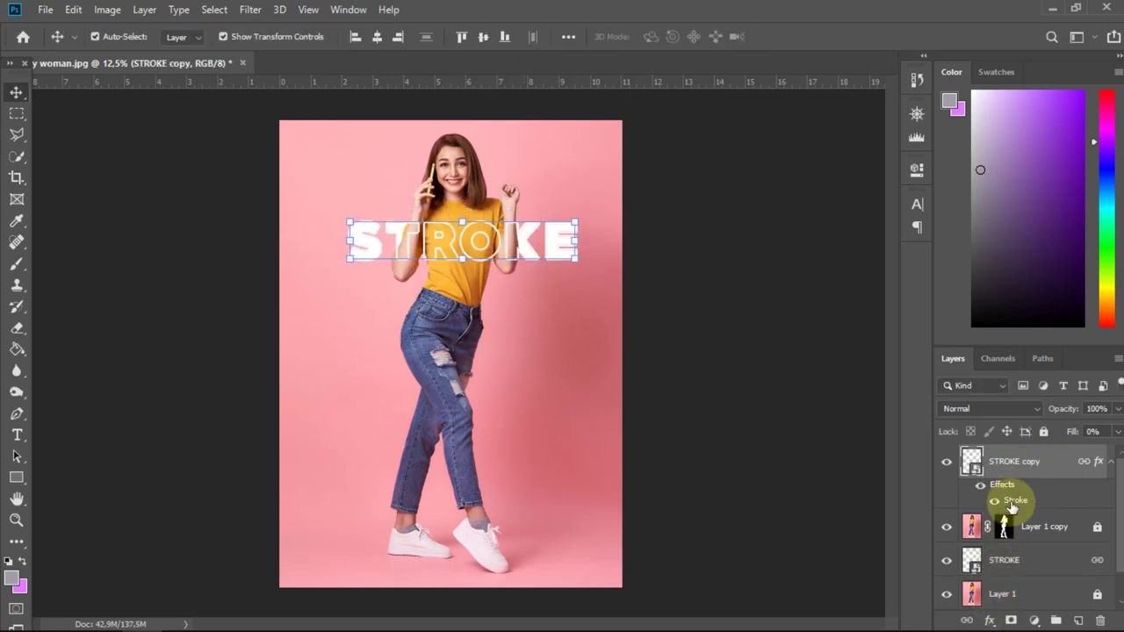
Reopen STROKE copy's Stroke effect and switch its position to Inside.
double_click(1016, 503)
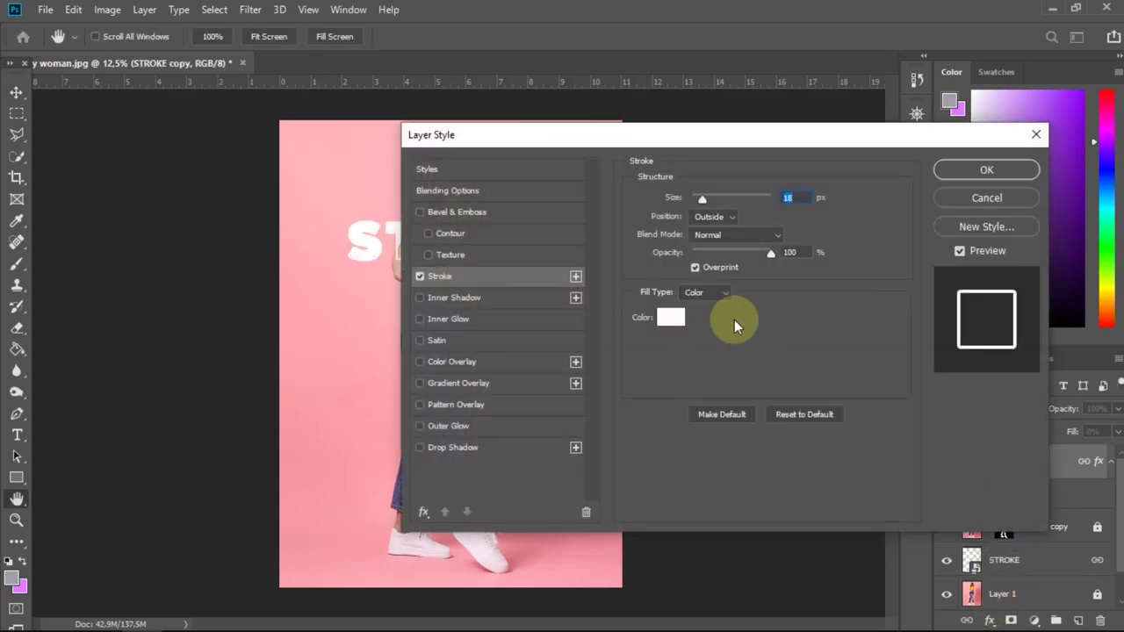
left_click(728, 216)
left_click(718, 234)
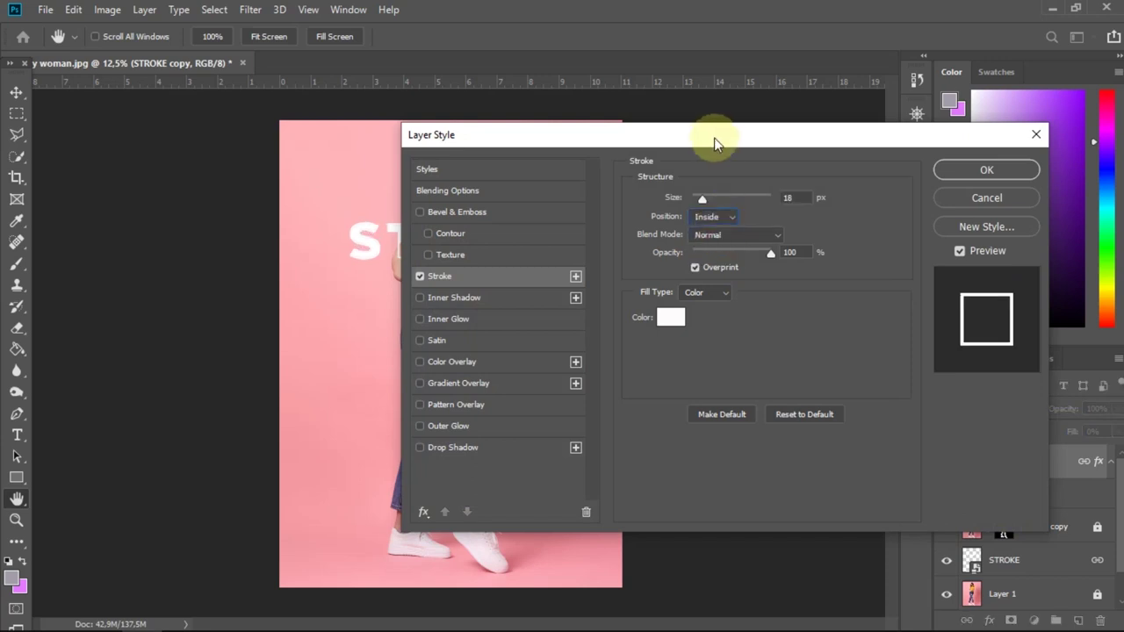